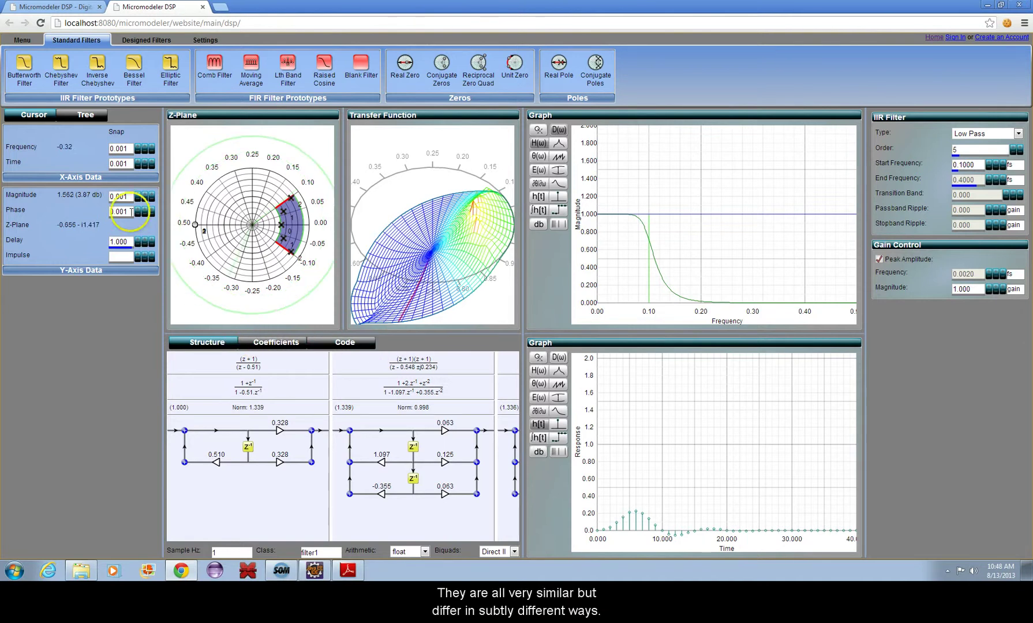
Step: Add a Butterworth low-pass filter to the Z-plane and set its start frequency to 0.21
{"action": "mouse_move", "coordinate": [24, 75]}
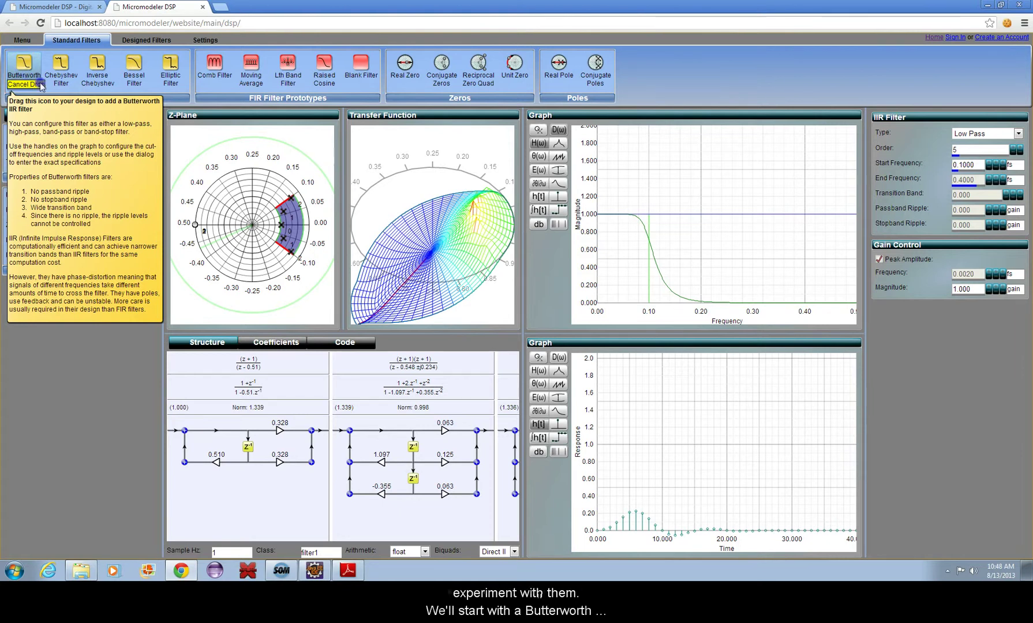
{"action": "left_click_drag", "start_coordinate": [22, 67], "coordinate": [295, 168]}
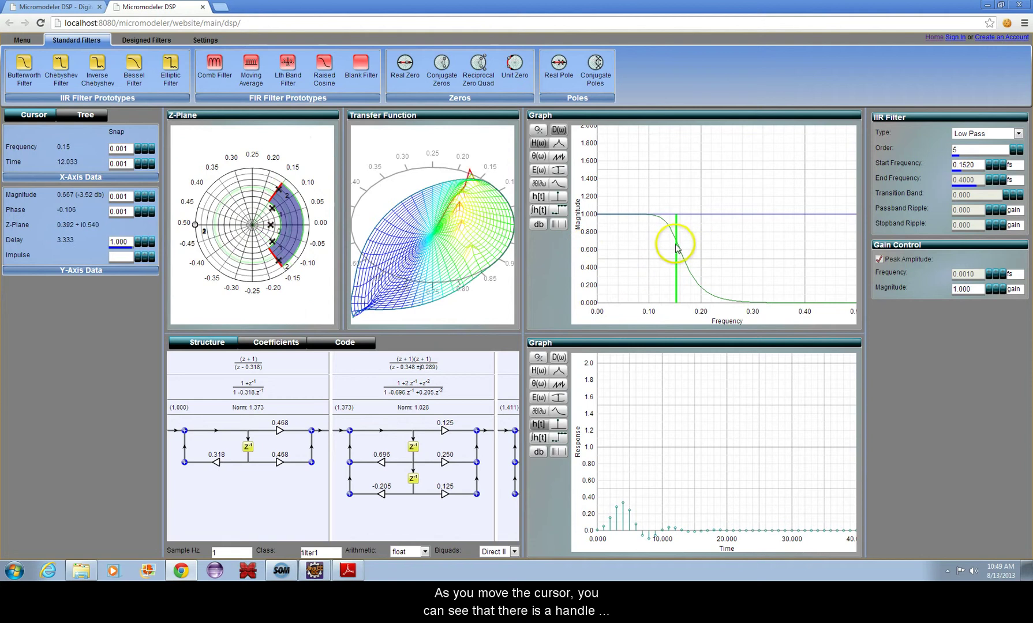
{"action": "left_click_drag", "start_coordinate": [676, 244], "coordinate": [853, 169]}
{"action": "left_click", "coordinate": [989, 165]}
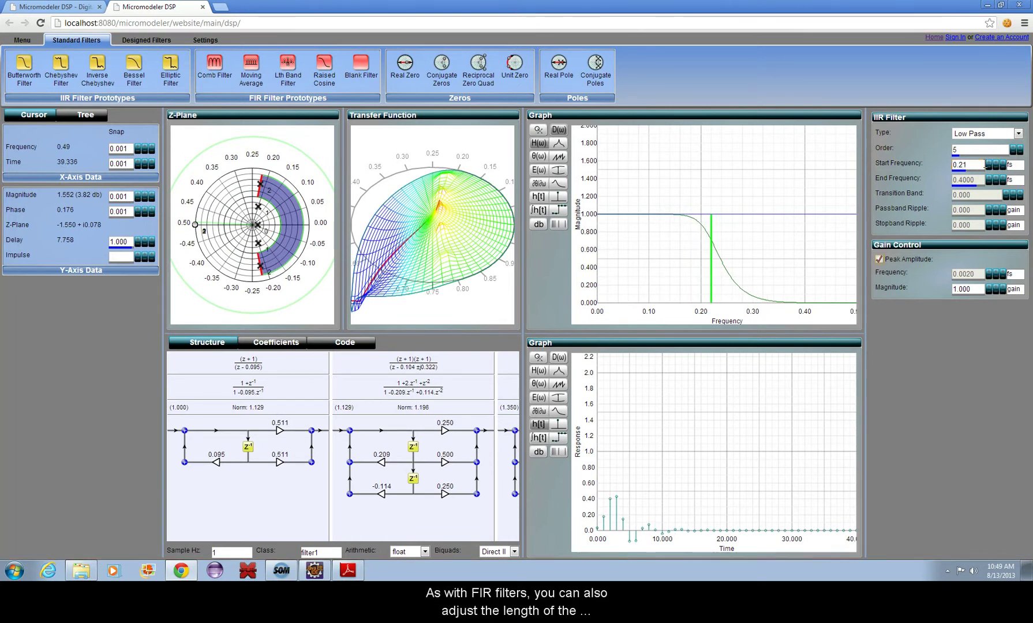
{"action": "key", "text": "Return"}
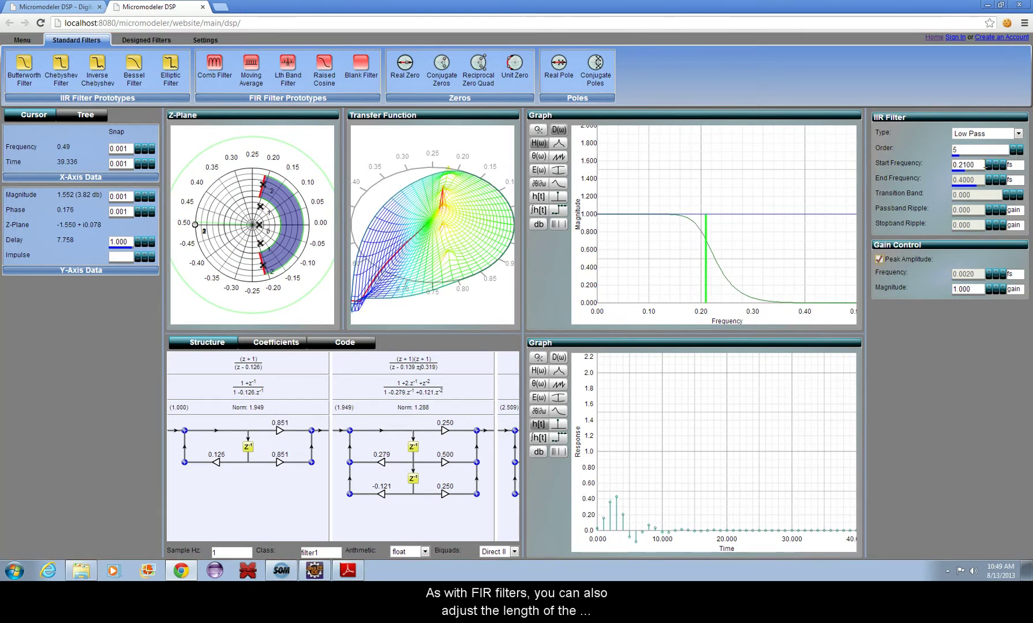
Step: Vary the Butterworth filter's order up to 20 and down to 1, and settle it at 6
{"action": "left_click", "coordinate": [1019, 148]}
{"action": "left_click", "coordinate": [1019, 147]}
{"action": "left_click", "coordinate": [1019, 148]}
{"action": "left_click", "coordinate": [1018, 148]}
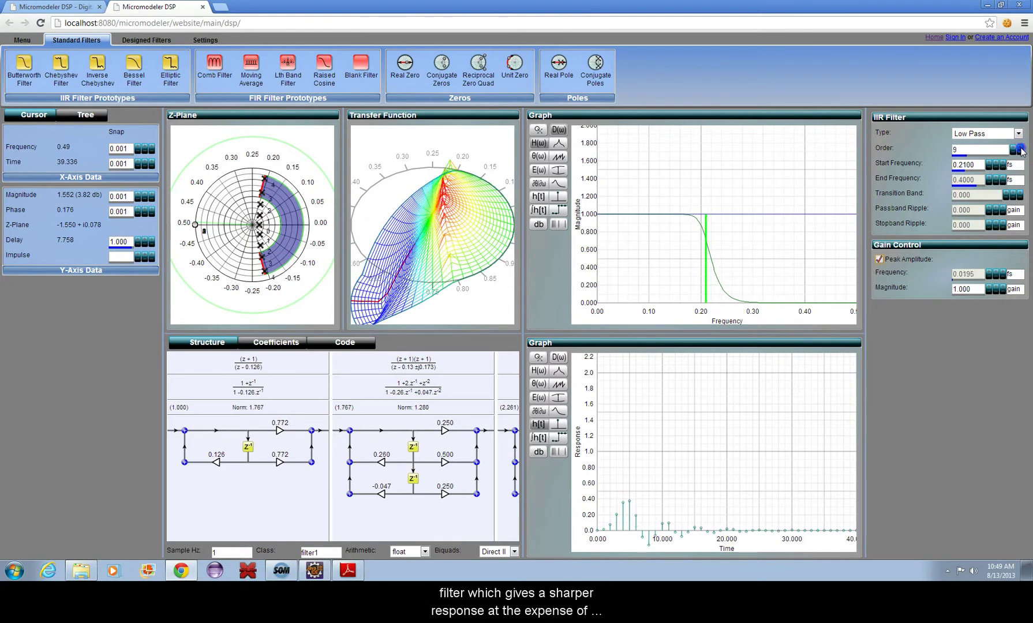
{"action": "left_click", "coordinate": [1017, 149]}
{"action": "left_click", "coordinate": [1014, 149]}
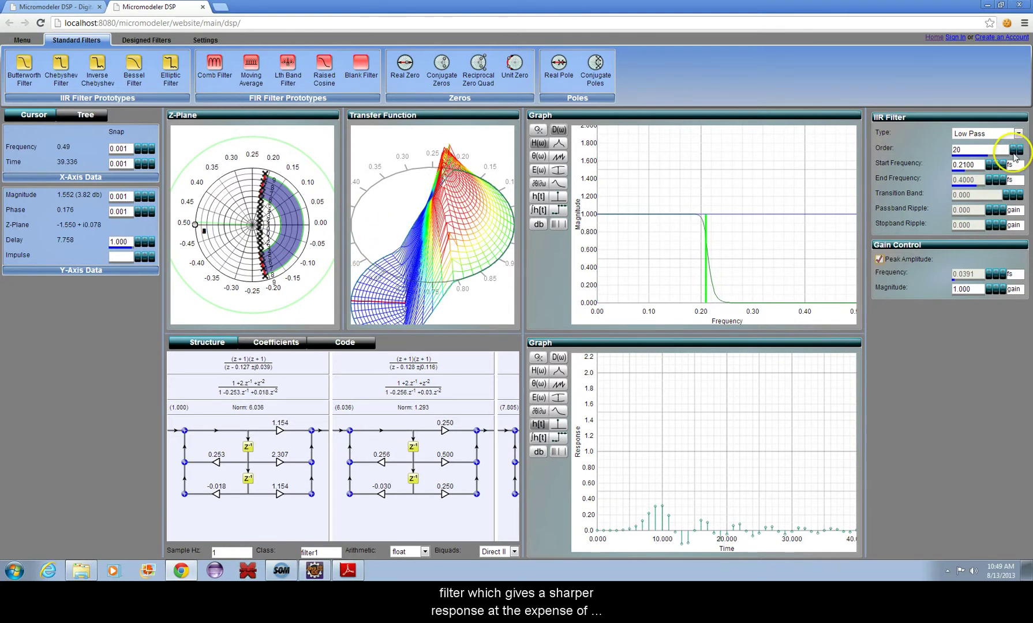
{"action": "left_click", "coordinate": [1014, 154]}
{"action": "left_click", "coordinate": [1015, 153]}
{"action": "left_click", "coordinate": [1016, 153]}
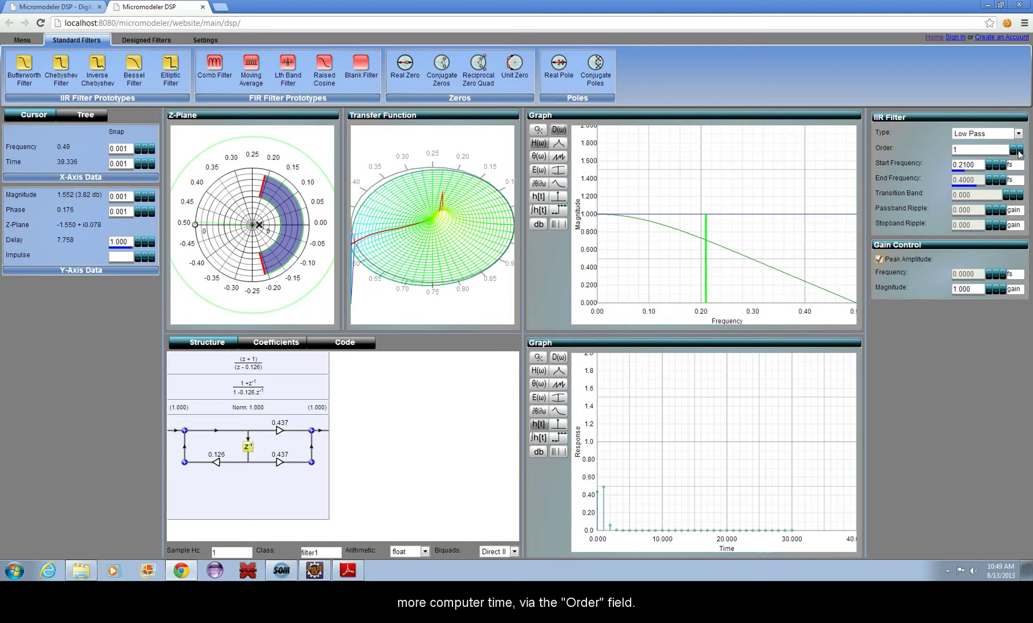
{"action": "left_click", "coordinate": [1019, 147]}
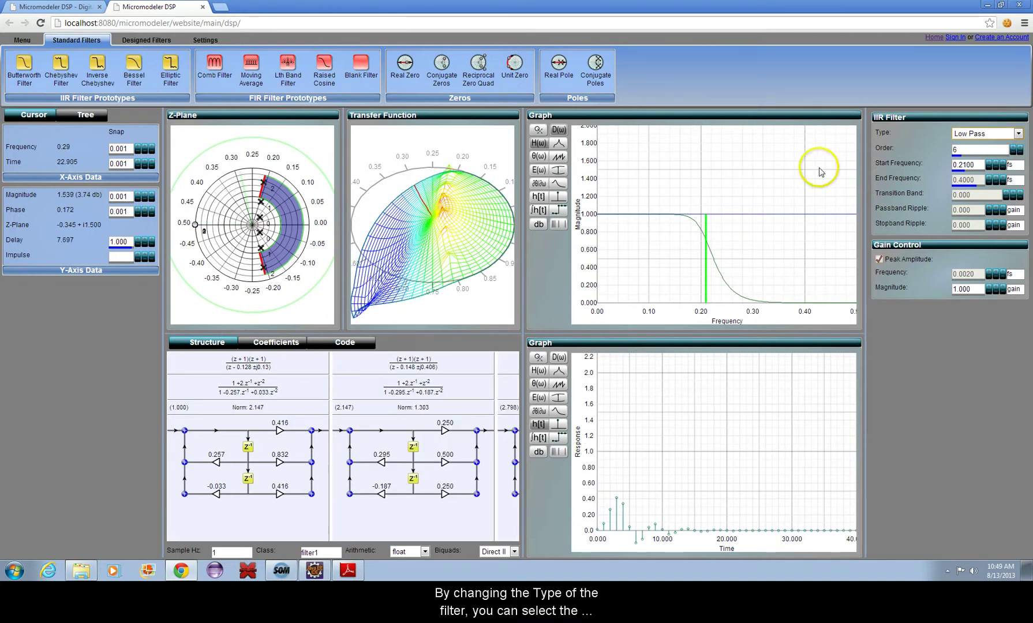
Step: Reselect Low Pass for the Butterworth filter, and change its type to High Pass
{"action": "left_click", "coordinate": [1000, 135]}
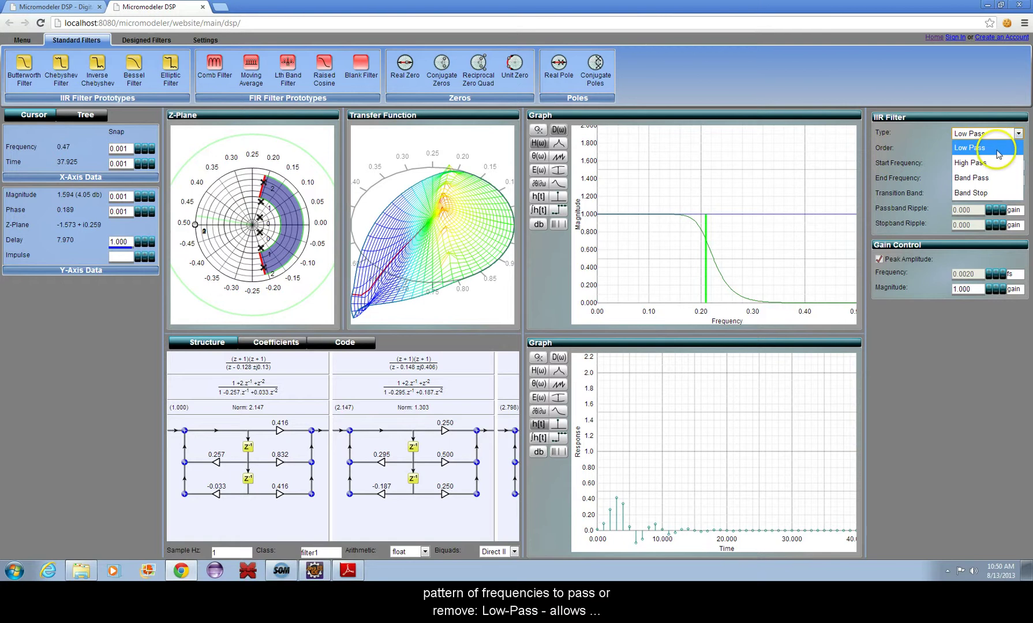
{"action": "left_click", "coordinate": [998, 154]}
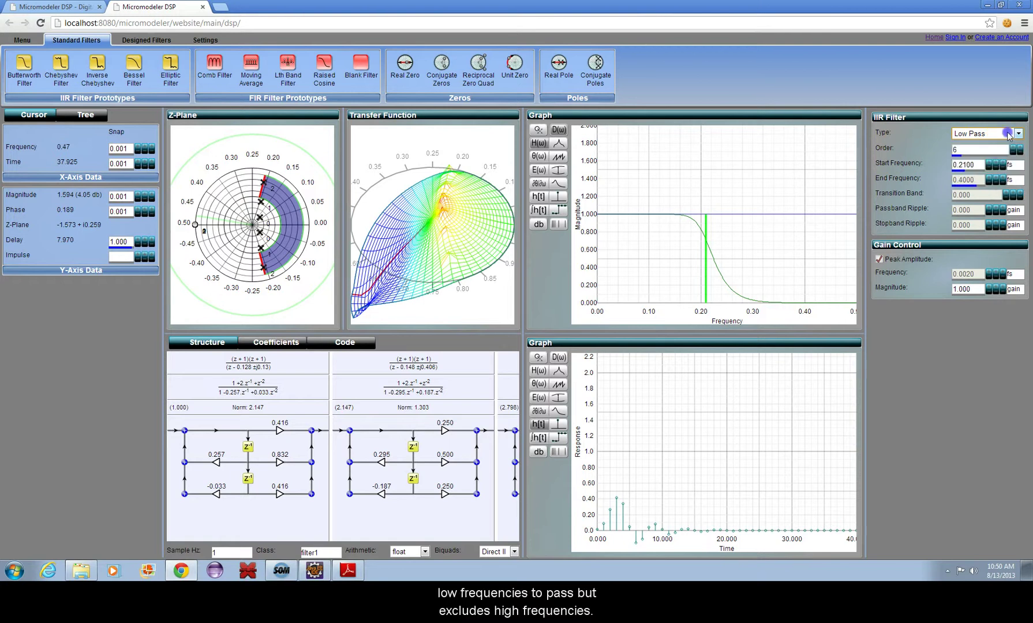
{"action": "left_click", "coordinate": [1008, 134]}
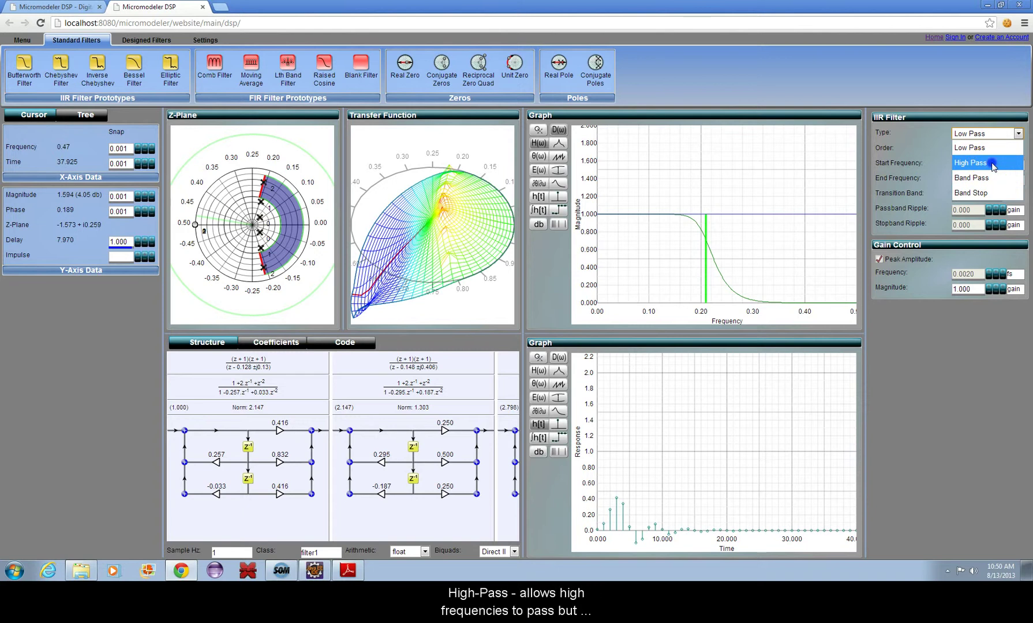
{"action": "left_click", "coordinate": [993, 164]}
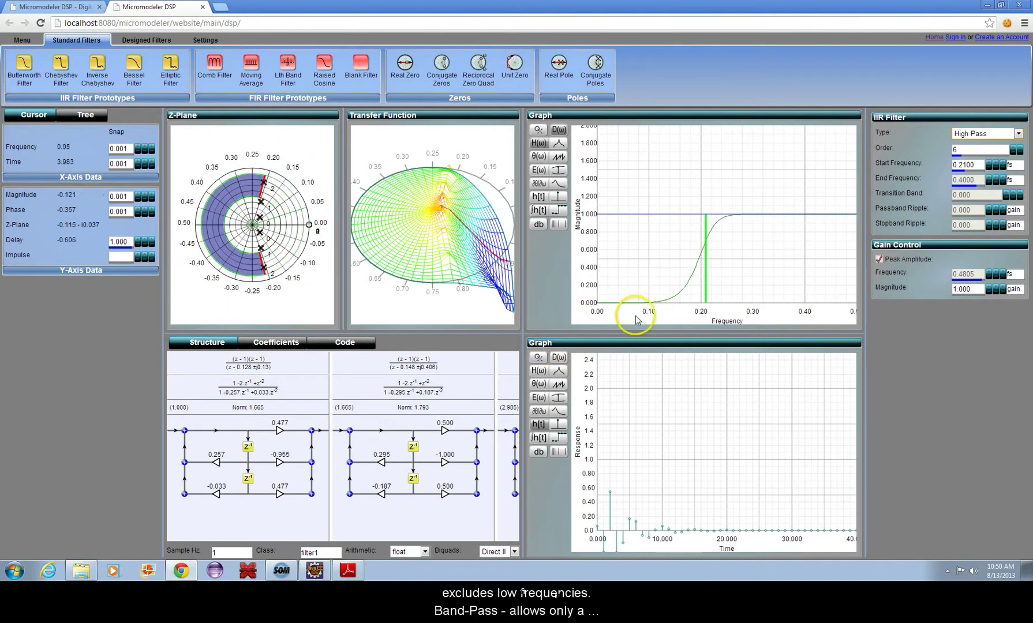
Step: Change the filter type to Band Pass and move its lower cutoff on the magnitude graph to 0.233
{"action": "left_click", "coordinate": [1010, 134]}
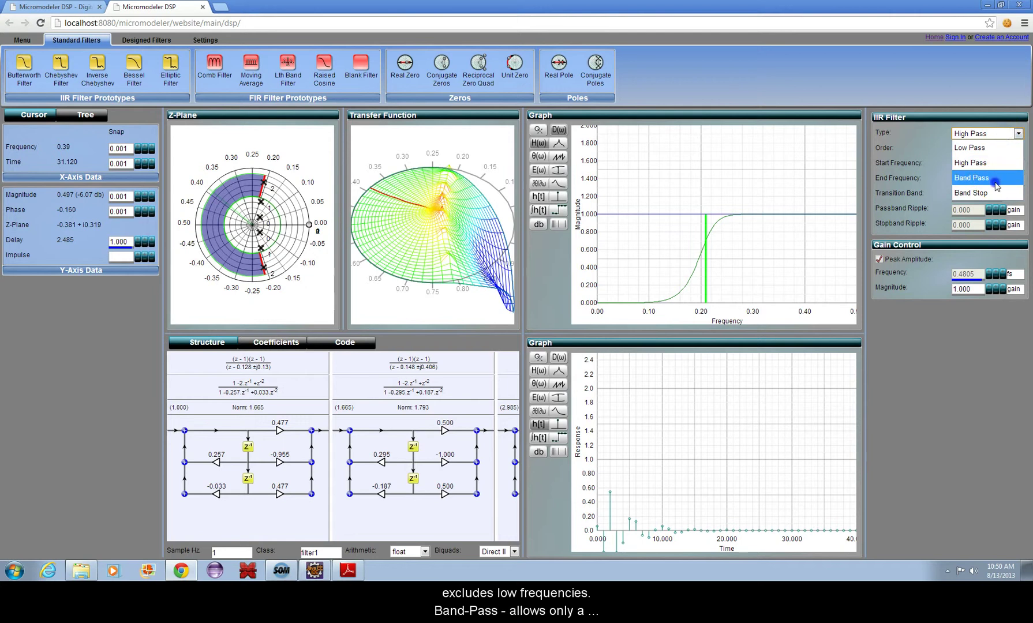
{"action": "left_click", "coordinate": [996, 185]}
{"action": "left_click_drag", "start_coordinate": [707, 271], "coordinate": [718, 269]}
{"action": "left_click", "coordinate": [971, 149]}
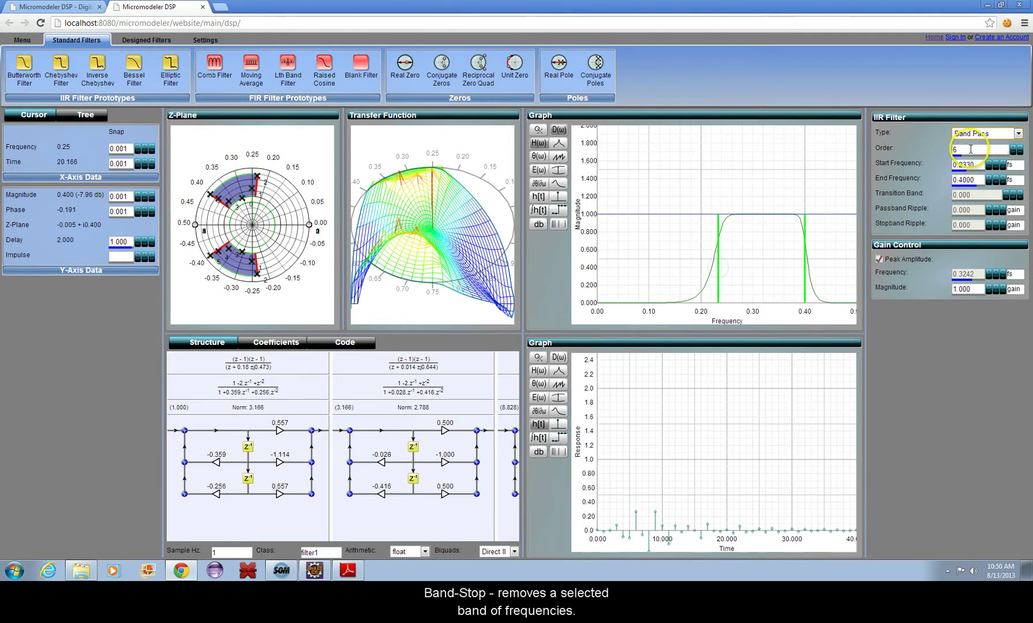
Step: Change the filter type to Band Stop and move its upper cutoff on the magnitude graph to 0.362
{"action": "left_click", "coordinate": [981, 133]}
{"action": "left_click", "coordinate": [975, 173]}
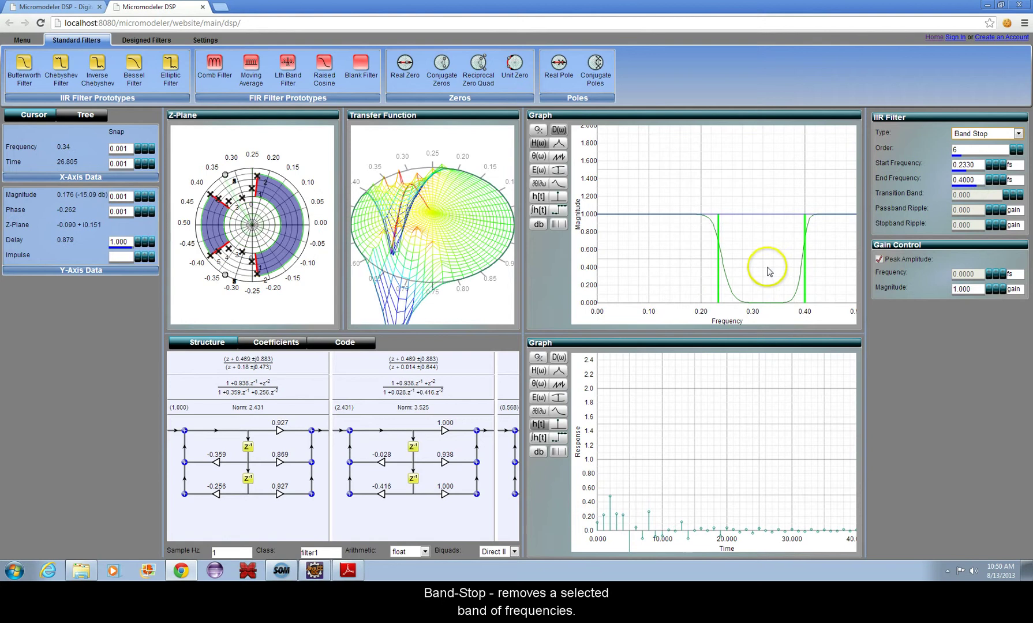
{"action": "left_click_drag", "start_coordinate": [805, 247], "coordinate": [785, 256]}
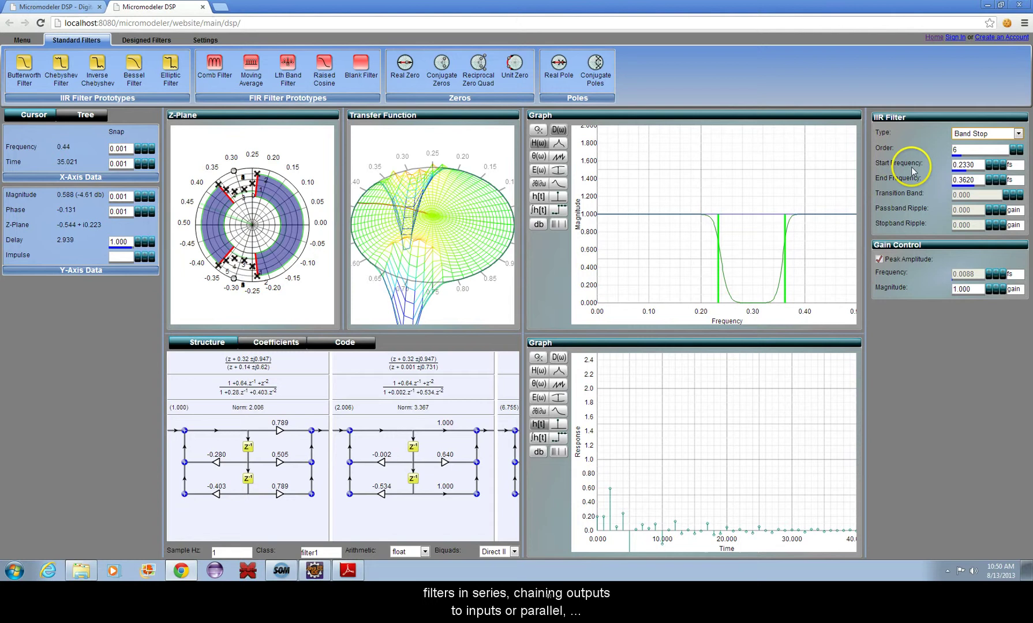
{"action": "left_click", "coordinate": [973, 134]}
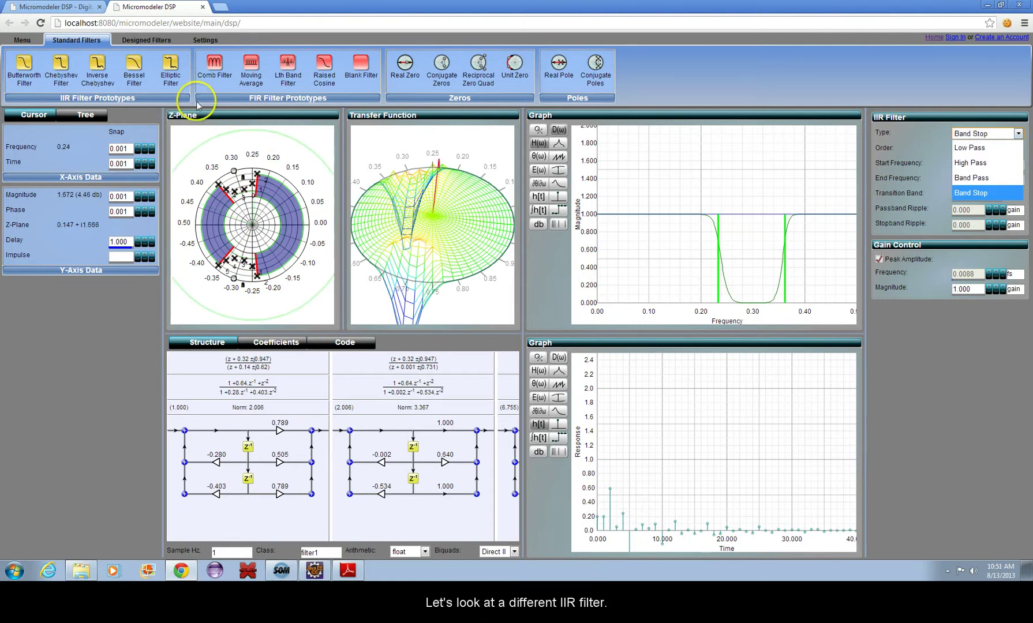
Step: Add an Elliptic low-pass filter and adjust it to 0.069 passband ripple, 0.042 stopband ripple, 0.845 transition band and about 0.19 start frequency
{"action": "mouse_move", "coordinate": [170, 64]}
{"action": "left_mouse_down"}
{"action": "mouse_move", "coordinate": [665, 197]}
{"action": "mouse_move", "coordinate": [660, 183]}
{"action": "mouse_move", "coordinate": [674, 184]}
{"action": "left_mouse_up"}
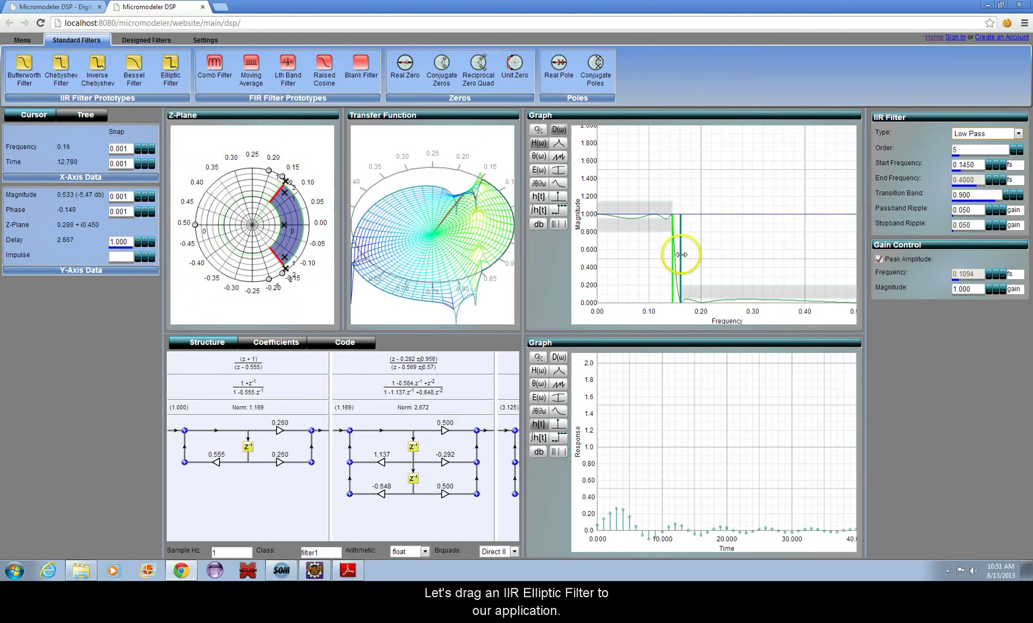
{"action": "left_click_drag", "start_coordinate": [651, 227], "coordinate": [648, 226]}
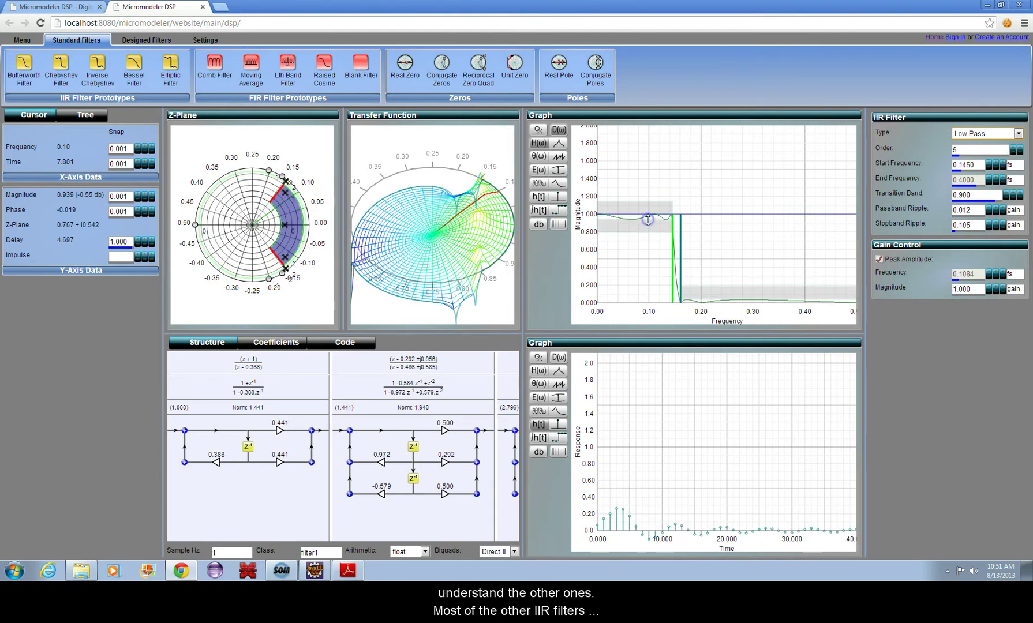
{"action": "left_click_drag", "start_coordinate": [712, 287], "coordinate": [715, 300]}
{"action": "left_click", "coordinate": [681, 254]}
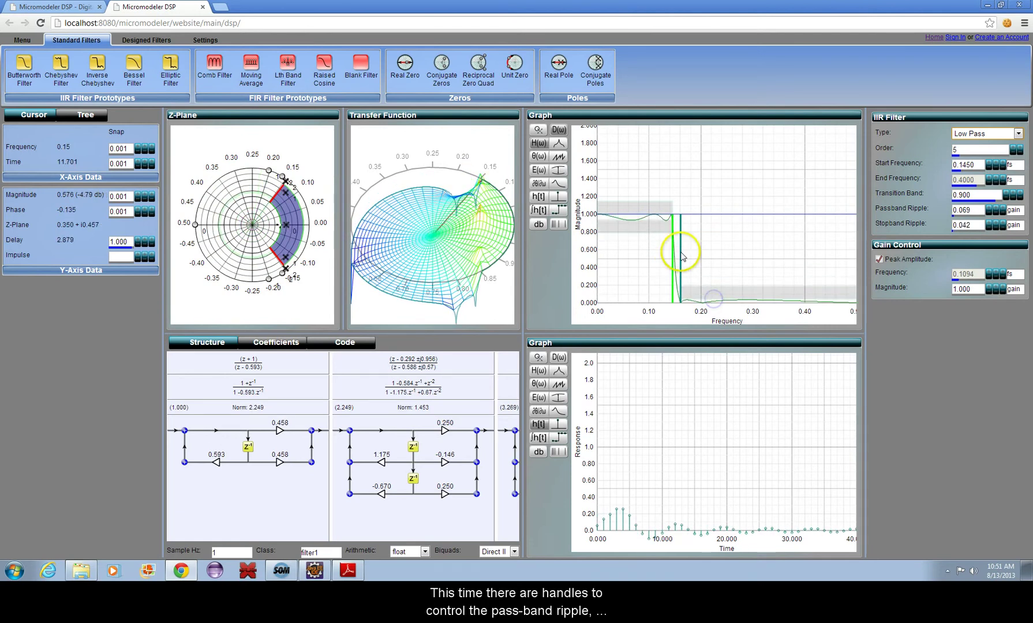
{"action": "mouse_move", "coordinate": [681, 254]}
{"action": "left_mouse_down"}
{"action": "mouse_move", "coordinate": [729, 261]}
{"action": "mouse_move", "coordinate": [696, 256]}
{"action": "left_mouse_up"}
Step: Change the Elliptic filter to Band Pass with a start frequency of 0.217 and raise its order to 7
{"action": "left_click", "coordinate": [987, 134]}
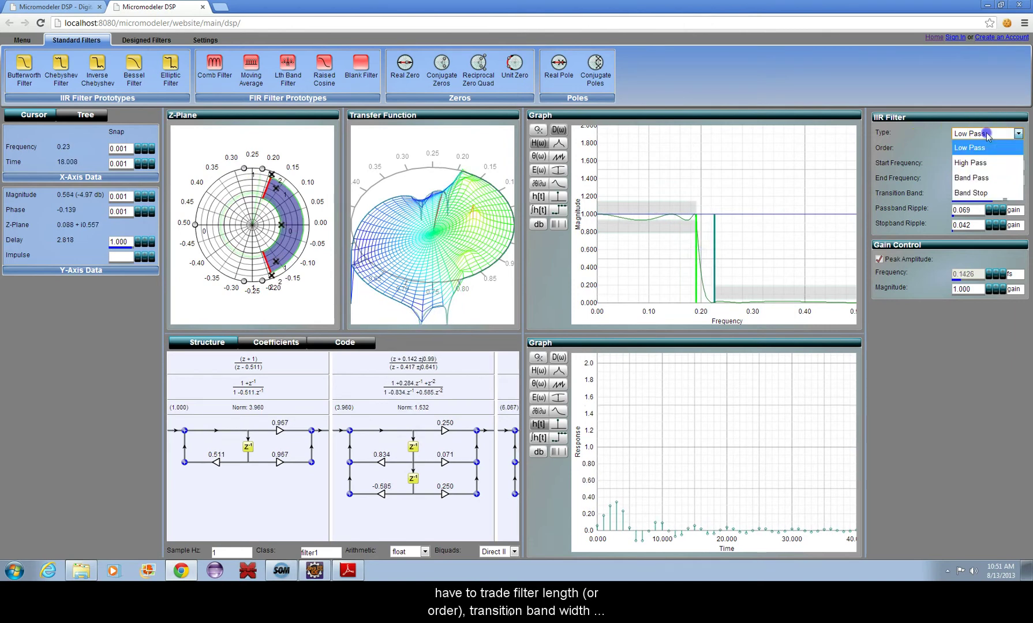
{"action": "left_click", "coordinate": [989, 178]}
{"action": "mouse_move", "coordinate": [708, 270]}
{"action": "left_mouse_down"}
{"action": "mouse_move", "coordinate": [689, 254]}
{"action": "mouse_move", "coordinate": [709, 257]}
{"action": "left_mouse_up"}
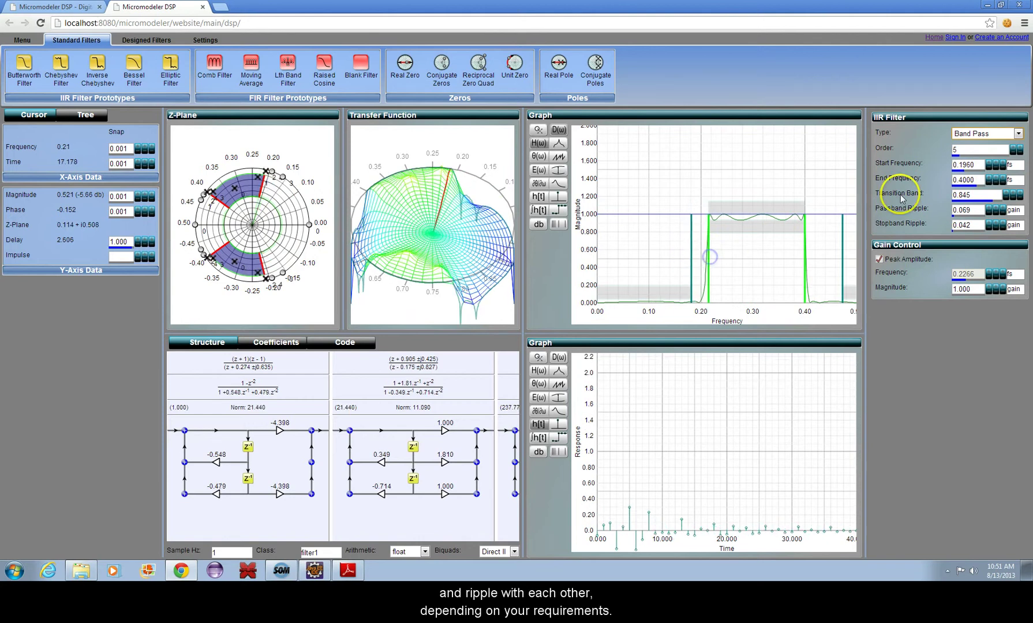
{"action": "left_click", "coordinate": [1020, 150]}
{"action": "left_click", "coordinate": [1020, 150]}
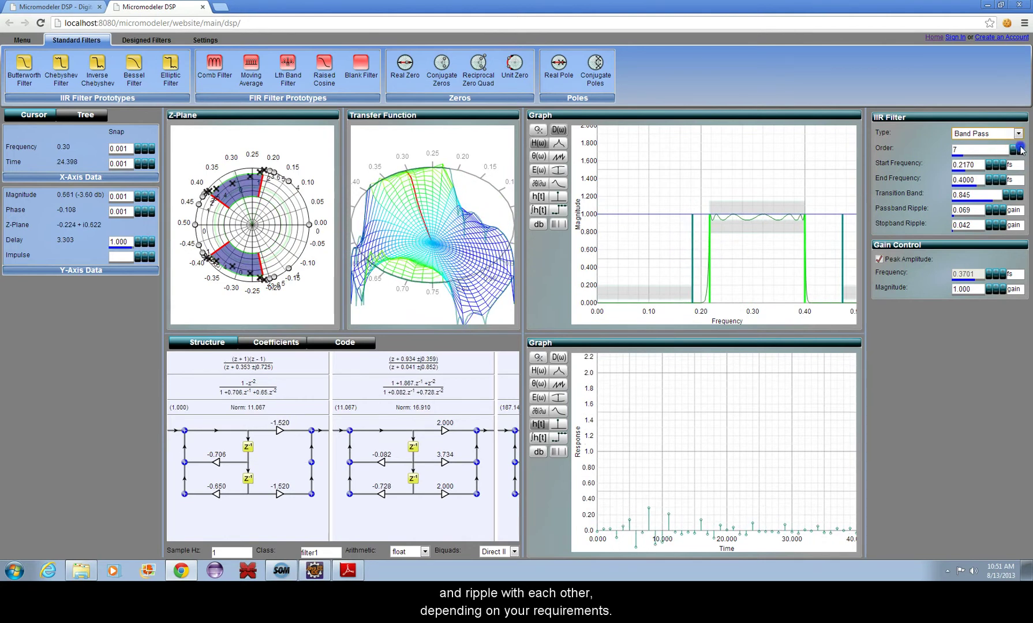
{"action": "left_click", "coordinate": [1021, 149]}
{"action": "left_click", "coordinate": [1020, 149]}
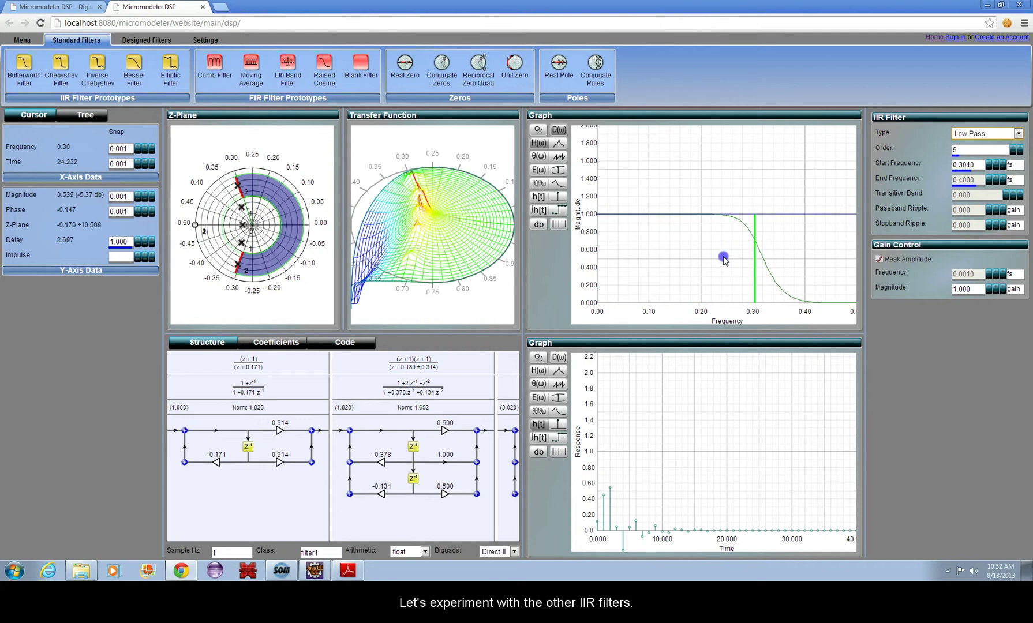
Step: Lower the Butterworth filter's cutoff to 0.228 and place a new Butterworth filter on the Z-plane with start frequency 0.276
{"action": "left_click_drag", "start_coordinate": [750, 256], "coordinate": [716, 257]}
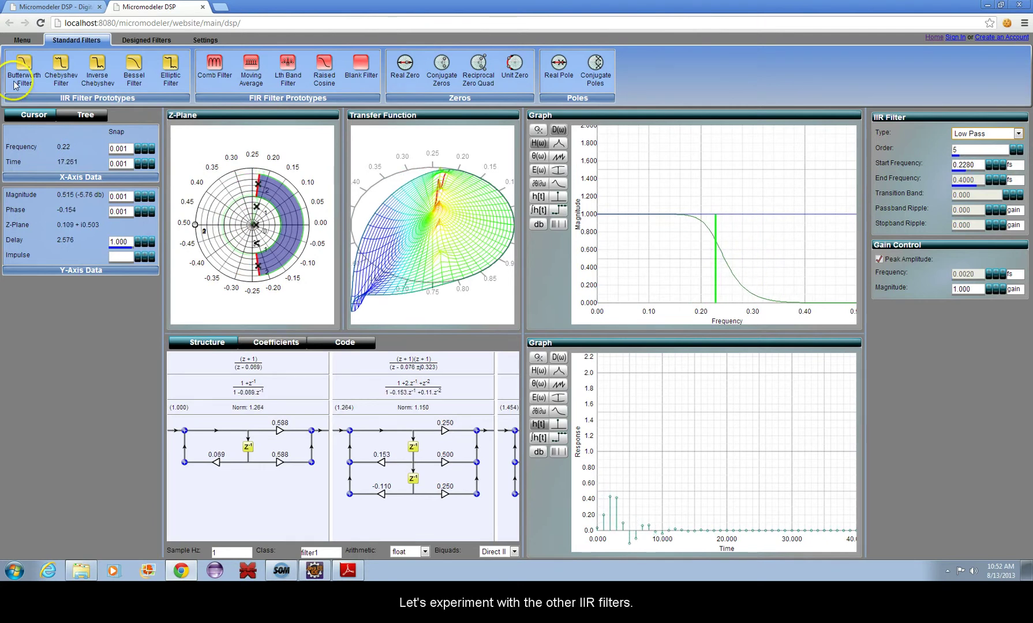
{"action": "left_click", "coordinate": [242, 171]}
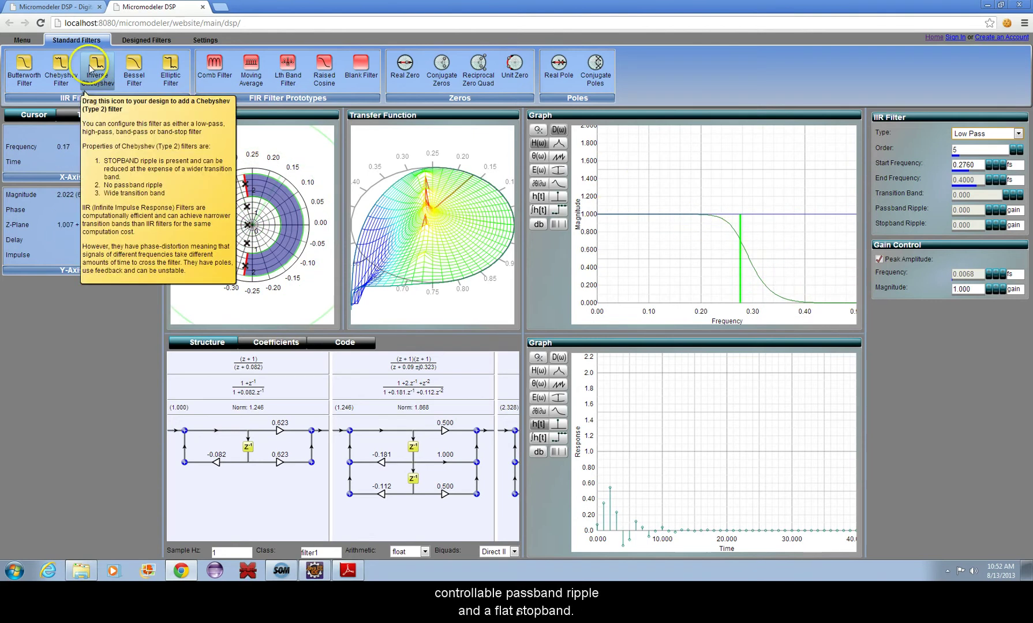
Step: Add a Chebyshev filter to the Z-plane with start frequency 0.12 and raise its passband ripple to 0.079
{"action": "mouse_move", "coordinate": [67, 70]}
{"action": "left_click_drag", "start_coordinate": [67, 70], "coordinate": [277, 174]}
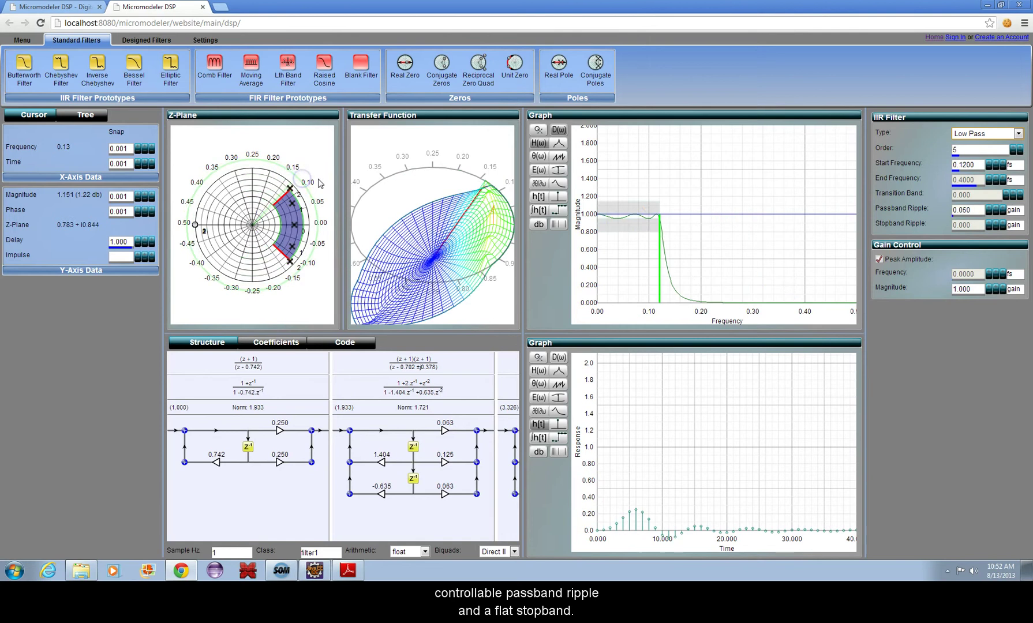
{"action": "left_click", "coordinate": [639, 252]}
{"action": "left_click_drag", "start_coordinate": [640, 251], "coordinate": [618, 224]}
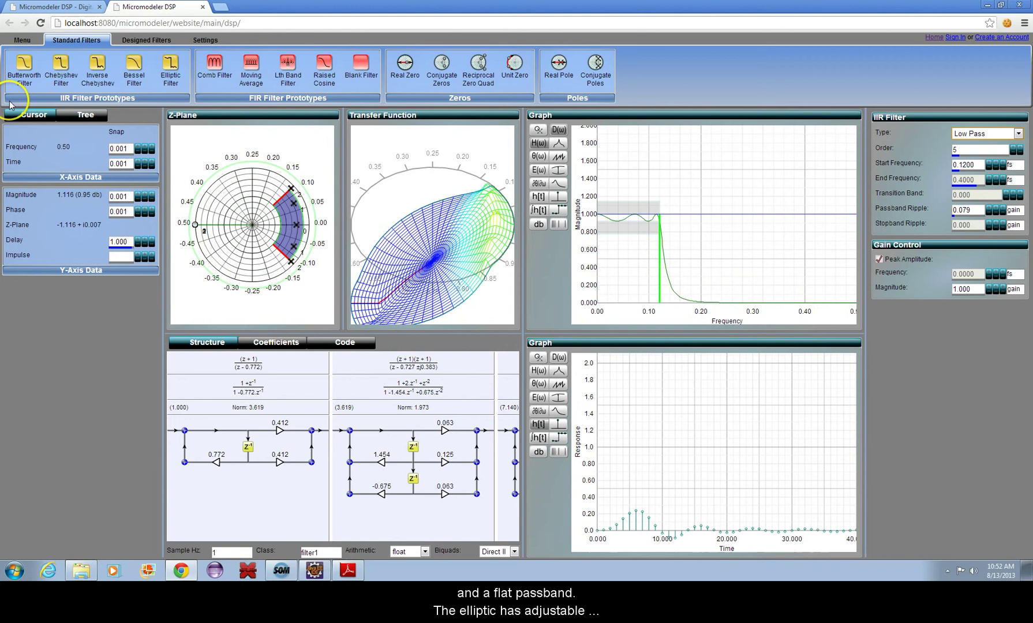
Step: Add an Inverse Chebyshev filter to the Z-plane with start frequency 0.277 and adjust its stopband ripple to 0.085
{"action": "mouse_move", "coordinate": [100, 74]}
{"action": "left_click_drag", "start_coordinate": [99, 74], "coordinate": [238, 157]}
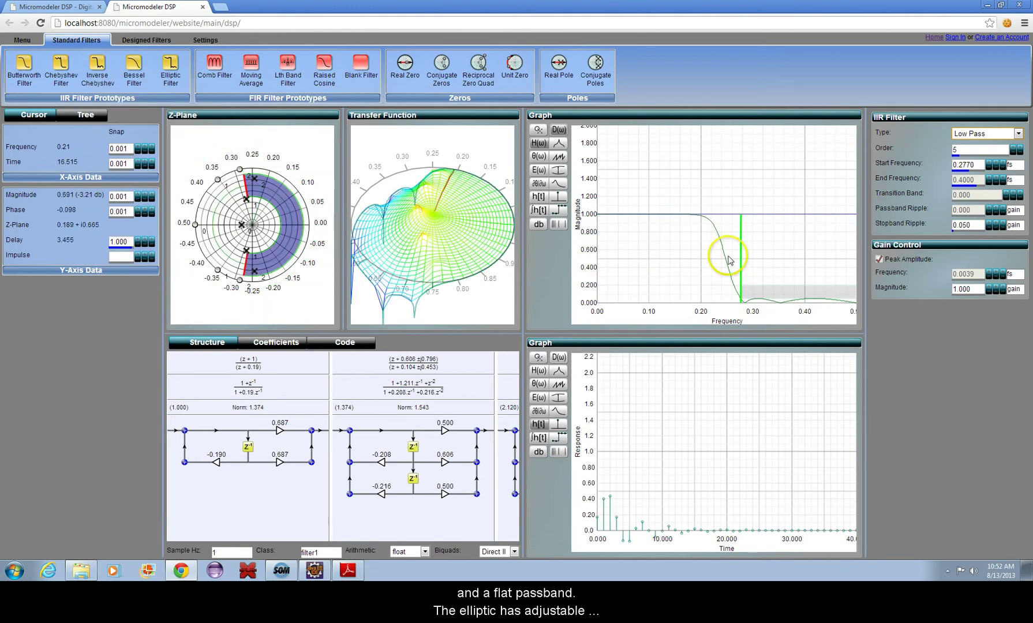
{"action": "left_click_drag", "start_coordinate": [773, 286], "coordinate": [775, 294]}
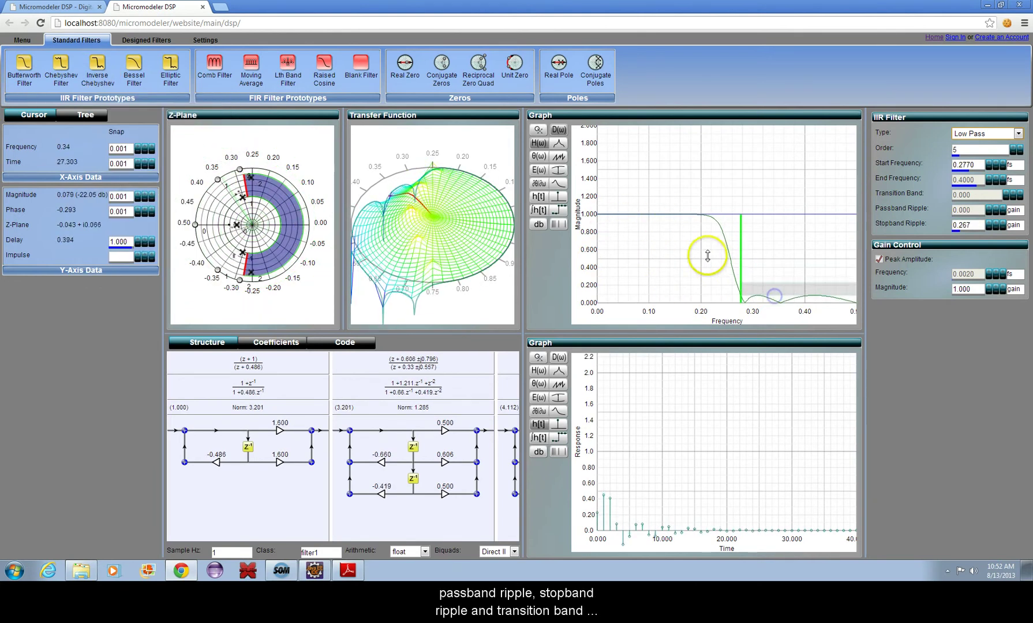
Step: Add an Elliptic filter with start frequency 0.124 and adjust it to 0.145 passband ripple, 0.027 stopband ripple and 0.693 transition band
{"action": "mouse_move", "coordinate": [132, 74]}
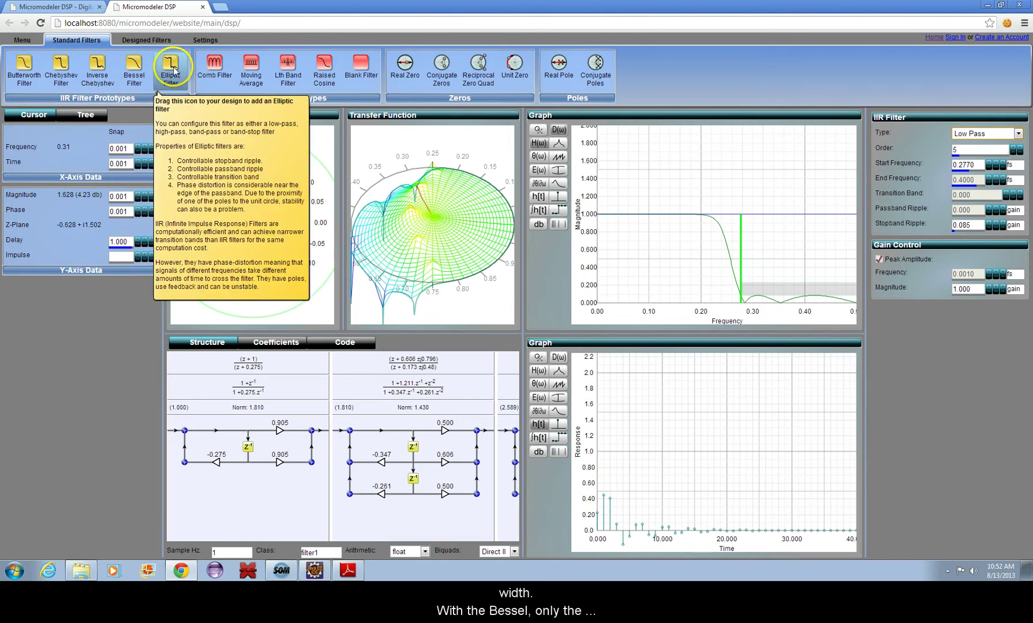
{"action": "left_click_drag", "start_coordinate": [173, 70], "coordinate": [313, 164]}
{"action": "mouse_move", "coordinate": [641, 225]}
{"action": "left_mouse_down"}
{"action": "mouse_move", "coordinate": [641, 234]}
{"action": "mouse_move", "coordinate": [640, 225]}
{"action": "left_mouse_up"}
{"action": "left_click_drag", "start_coordinate": [747, 293], "coordinate": [747, 275]}
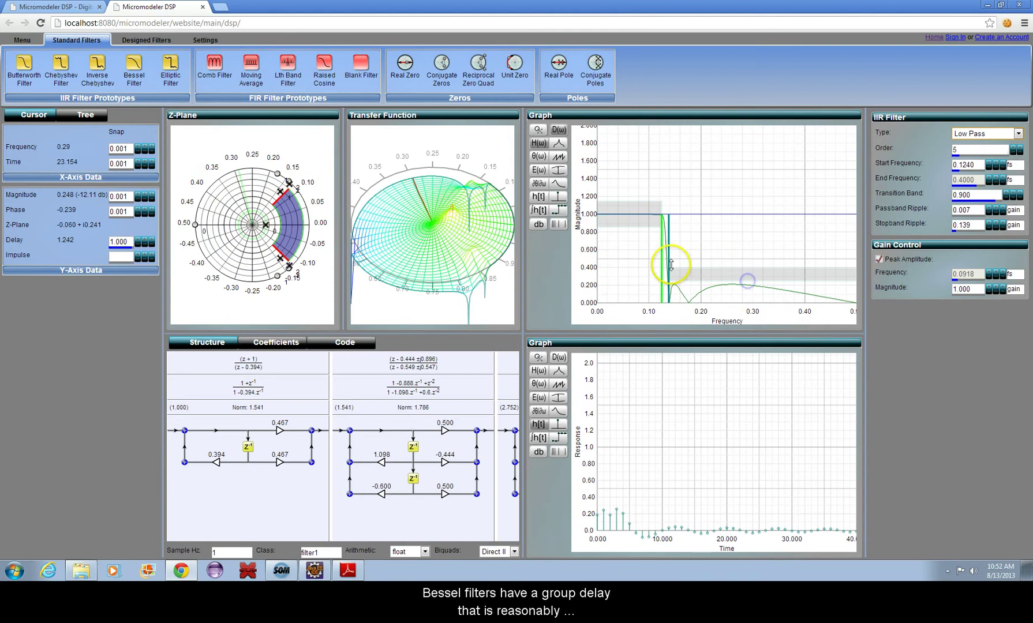
{"action": "mouse_move", "coordinate": [630, 238]}
{"action": "left_mouse_down"}
{"action": "mouse_move", "coordinate": [627, 222]}
{"action": "mouse_move", "coordinate": [622, 229]}
{"action": "mouse_move", "coordinate": [635, 227]}
{"action": "left_mouse_up"}
Step: Add a Bessel filter to the Z-plane, move its cutoff to 0.195, and plot its group delay on the upper graph
{"action": "left_click", "coordinate": [134, 66]}
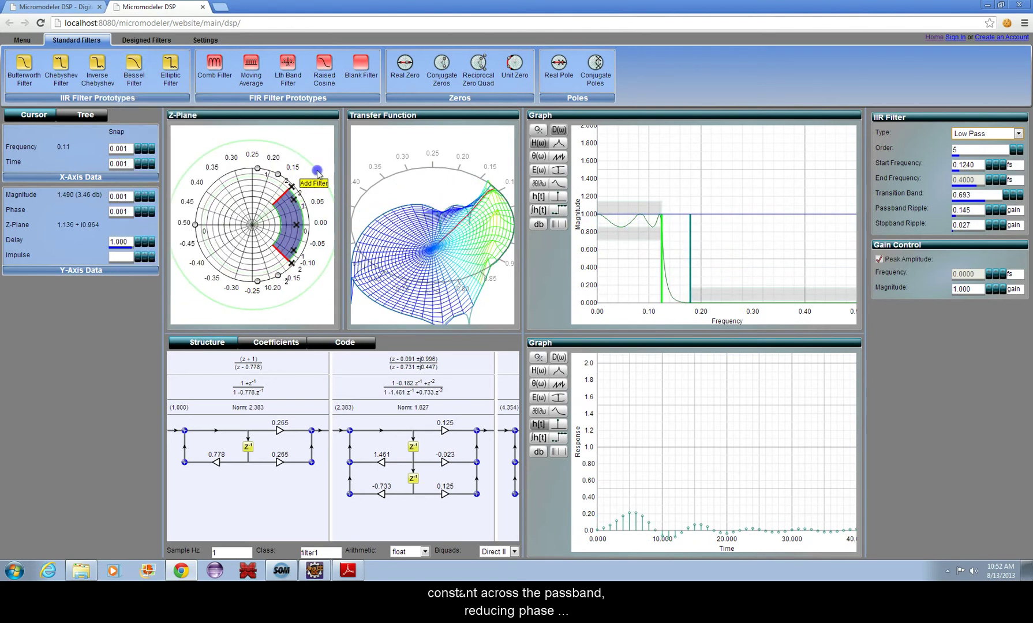
{"action": "left_click_drag", "start_coordinate": [683, 262], "coordinate": [699, 259]}
{"action": "left_click", "coordinate": [535, 185]}
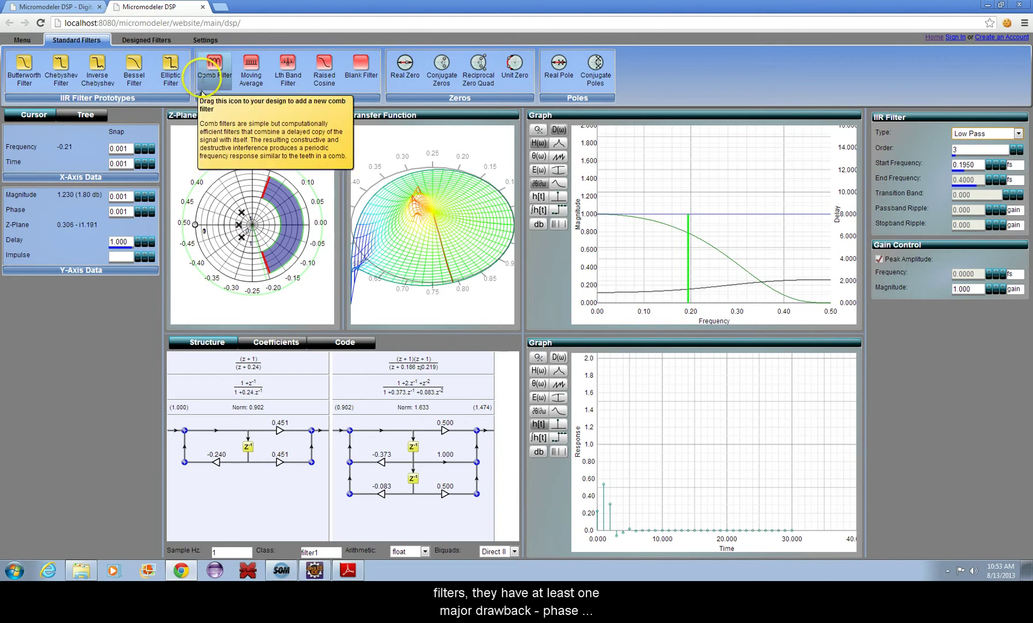
Step: Add an Elliptic filter to the Z-plane with start frequency 0.167
{"action": "left_click", "coordinate": [171, 65]}
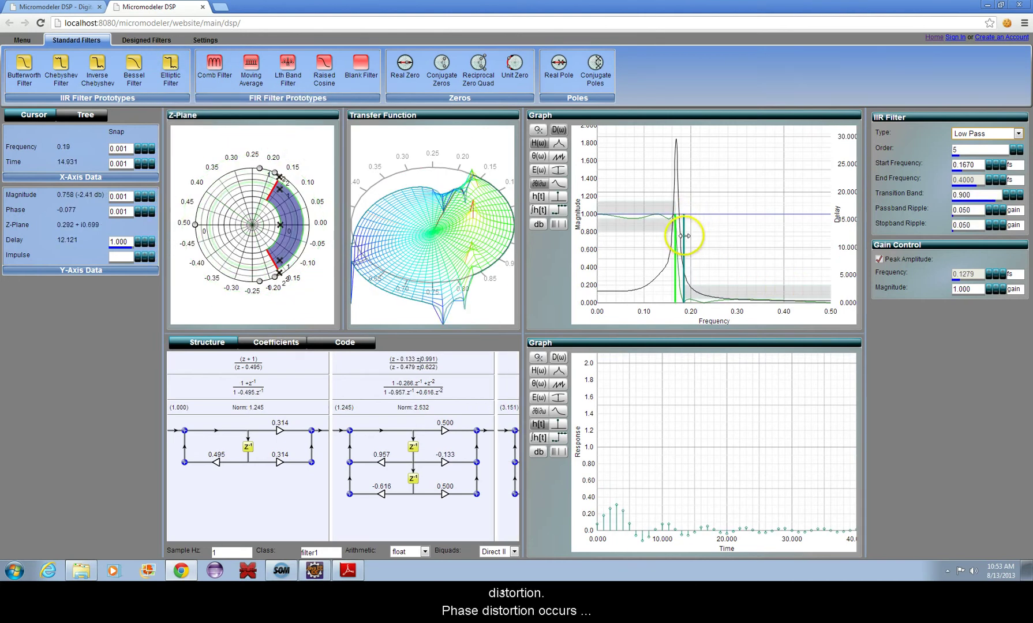
Step: Toggle the analysis group delay curve off and back on in the upper graph to compare the views
{"action": "left_click", "coordinate": [538, 183]}
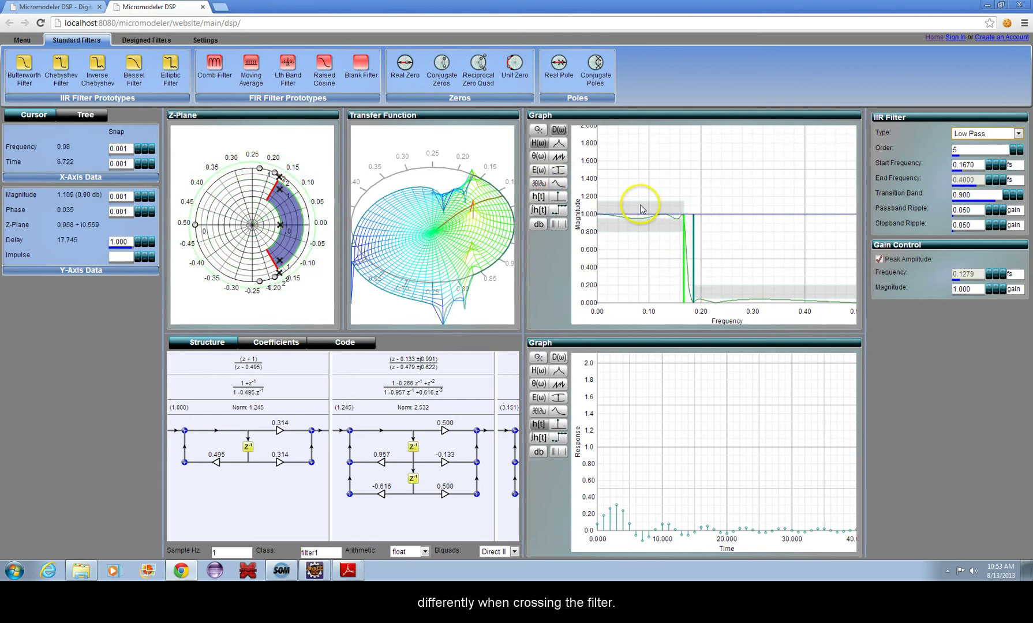
{"action": "left_click", "coordinate": [538, 183]}
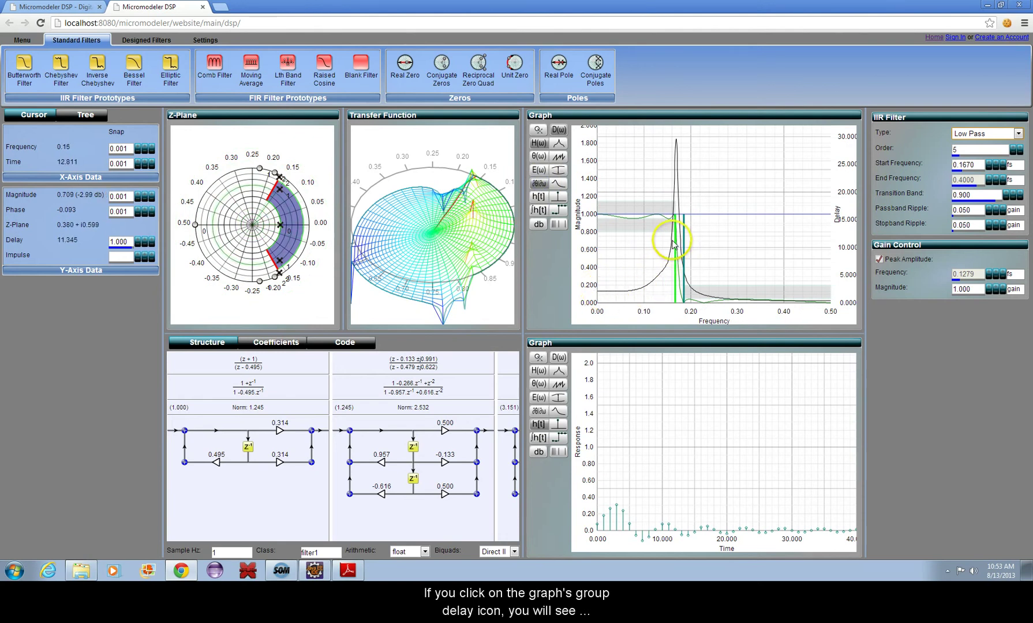
{"action": "left_click", "coordinate": [537, 184]}
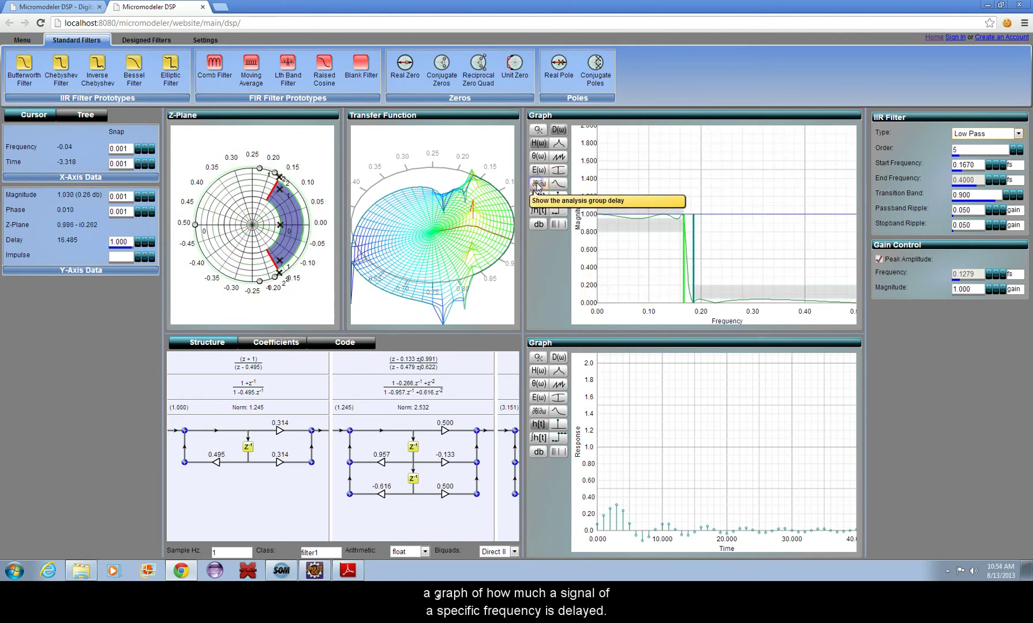
{"action": "left_click", "coordinate": [537, 184]}
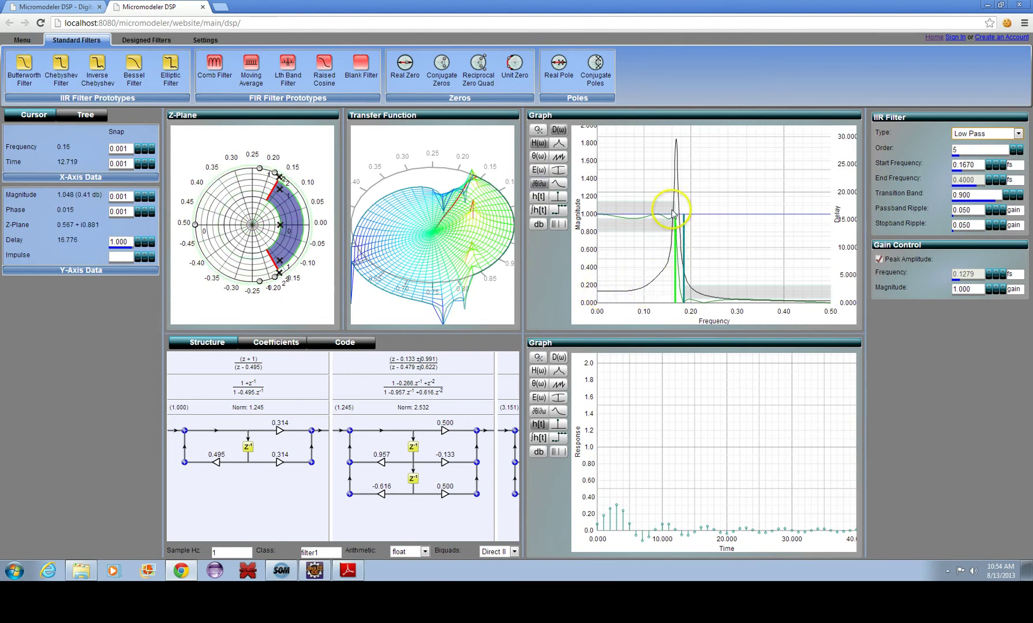
Step: Add an Equiripple filter to the Z-plane and examine its group delay across the frequencies on the upper graph
{"action": "left_click", "coordinate": [146, 40]}
{"action": "left_click_drag", "start_coordinate": [24, 67], "coordinate": [219, 167]}
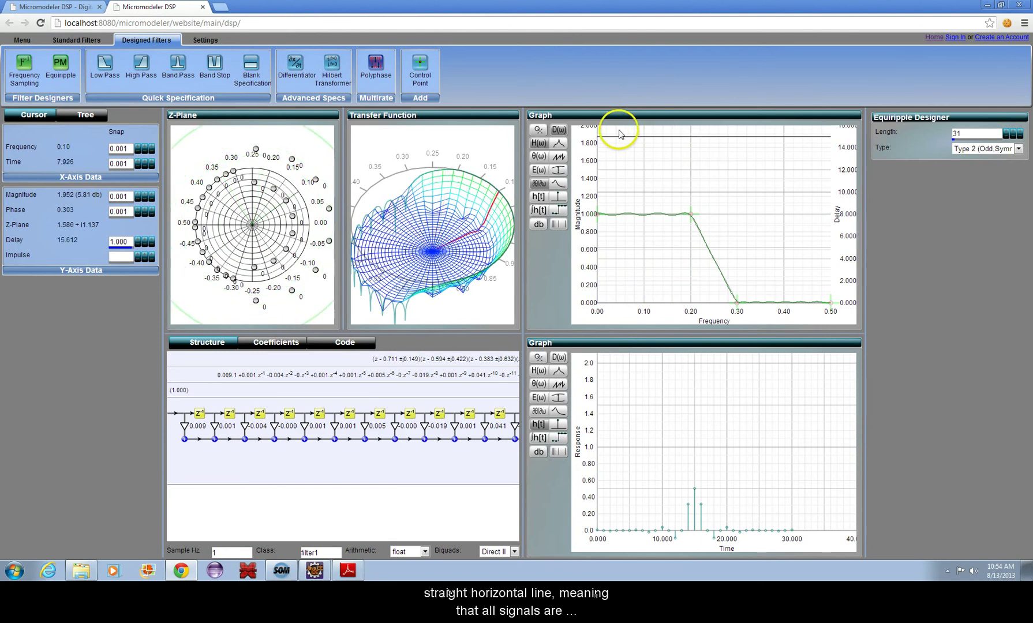
{"action": "left_click", "coordinate": [793, 138]}
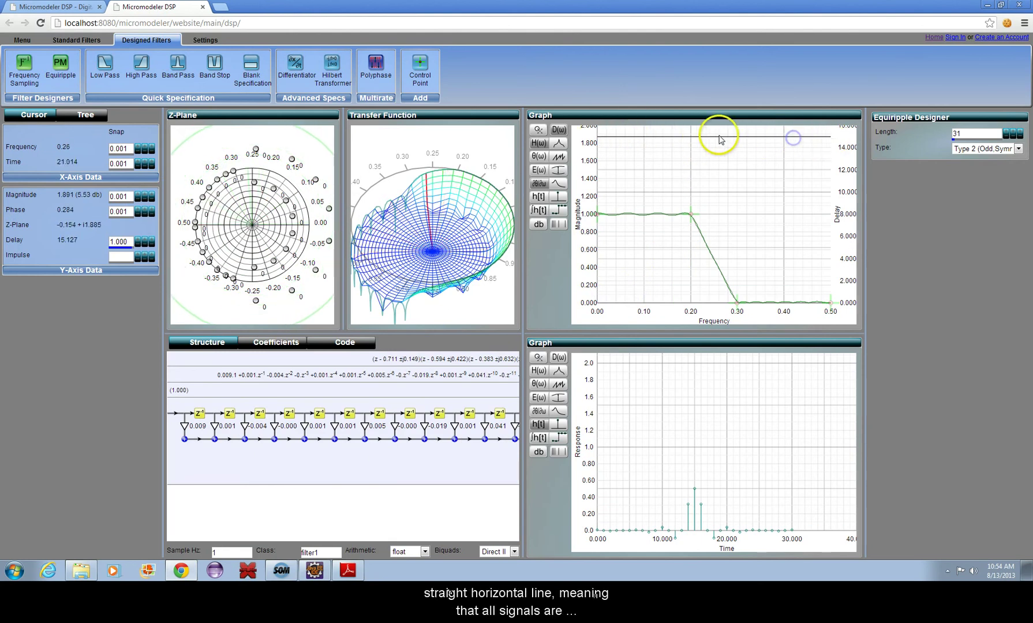
{"action": "left_click", "coordinate": [696, 138]}
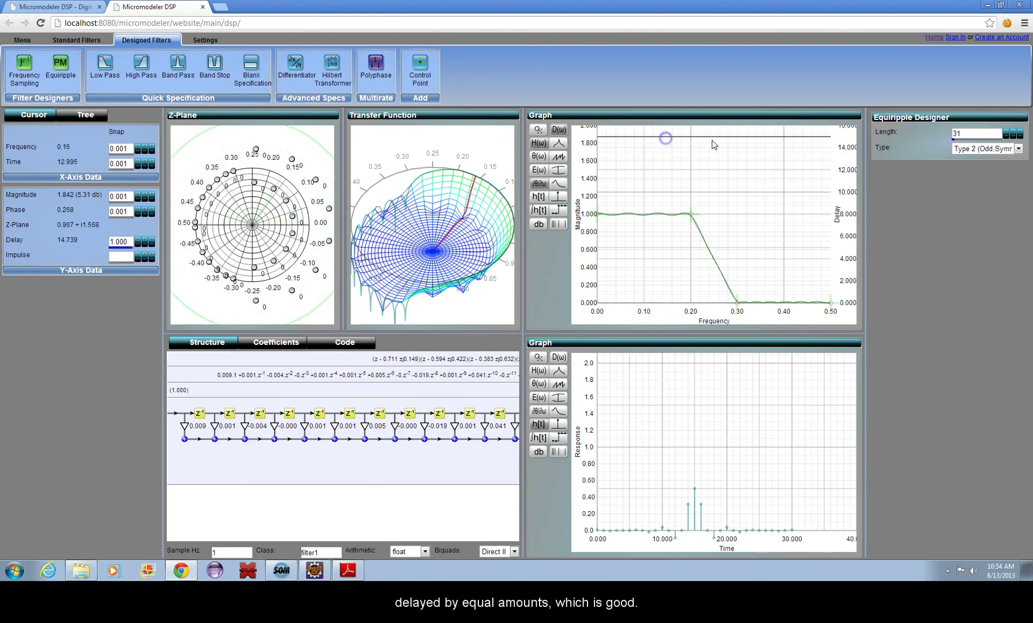
{"action": "left_click", "coordinate": [780, 139]}
{"action": "left_click", "coordinate": [744, 142]}
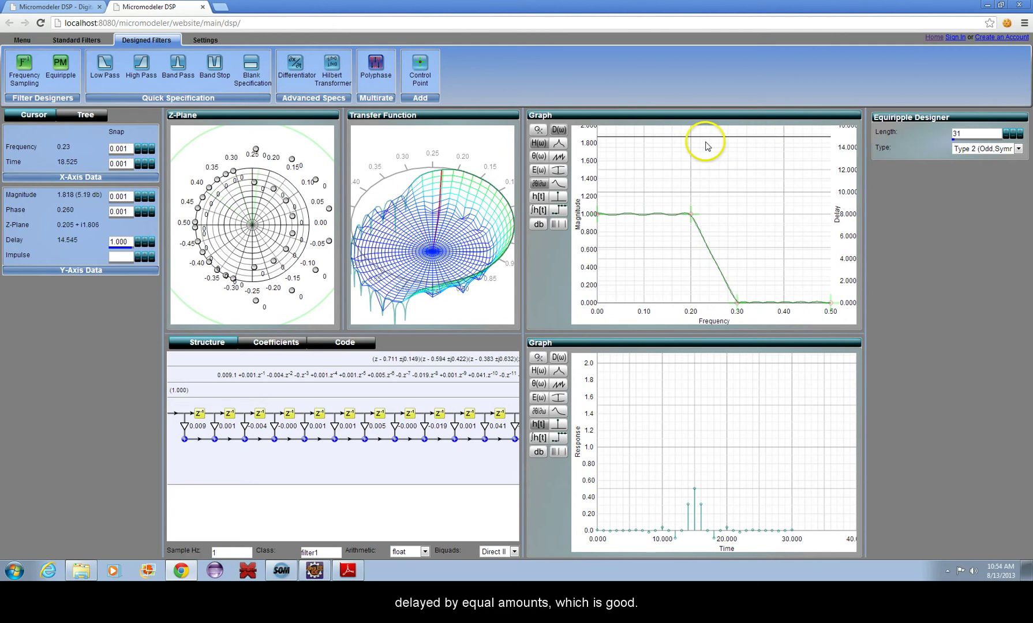
Step: Add an Elliptic filter to the Z-plane and move its start frequency to 0.171 on the upper graph
{"action": "left_click", "coordinate": [87, 42]}
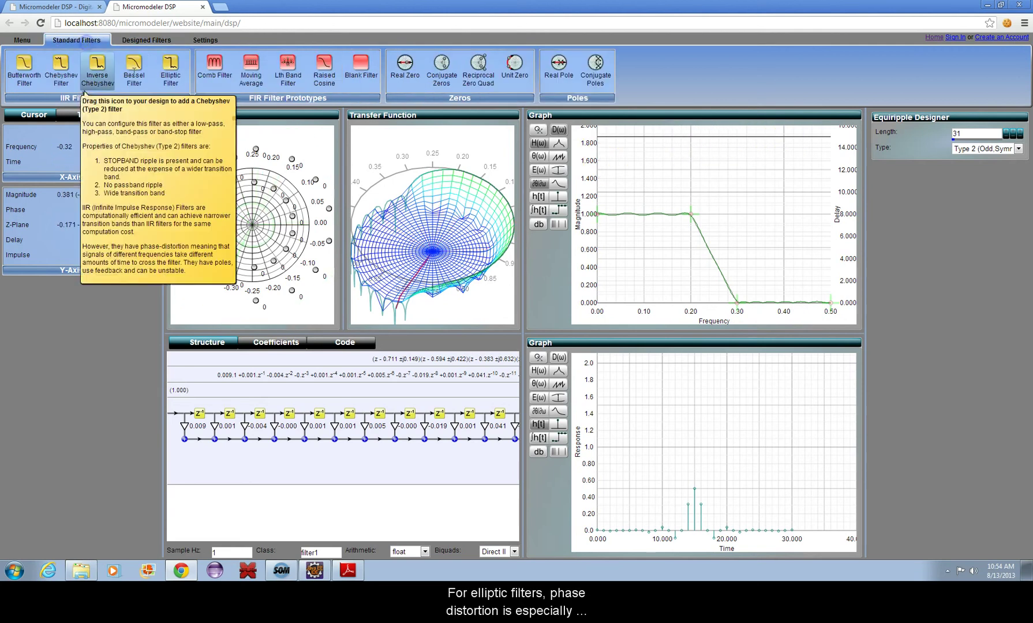
{"action": "left_click_drag", "start_coordinate": [171, 69], "coordinate": [310, 178]}
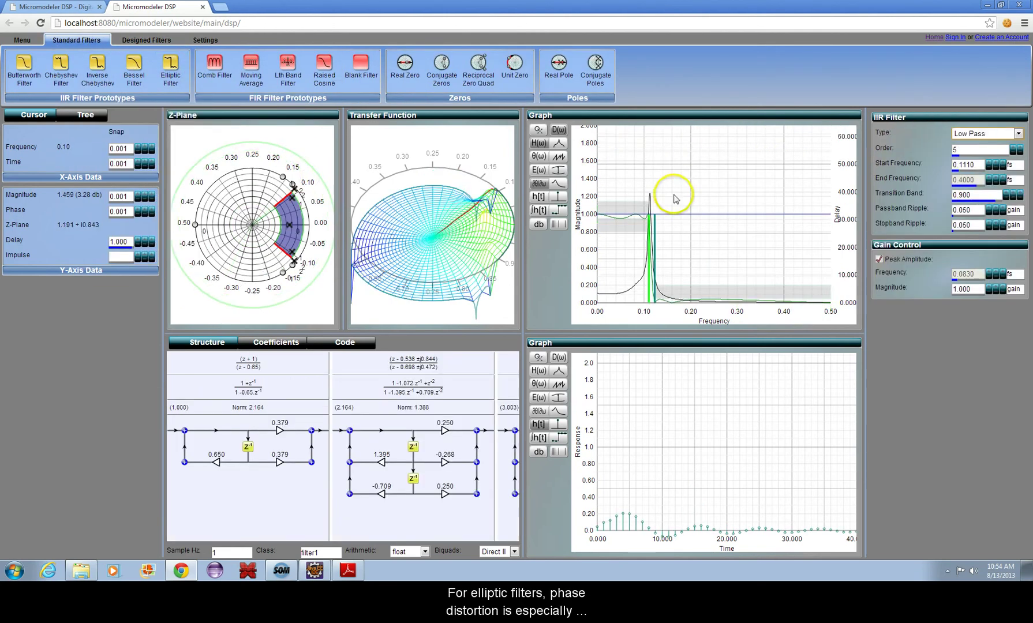
{"action": "left_click", "coordinate": [654, 261]}
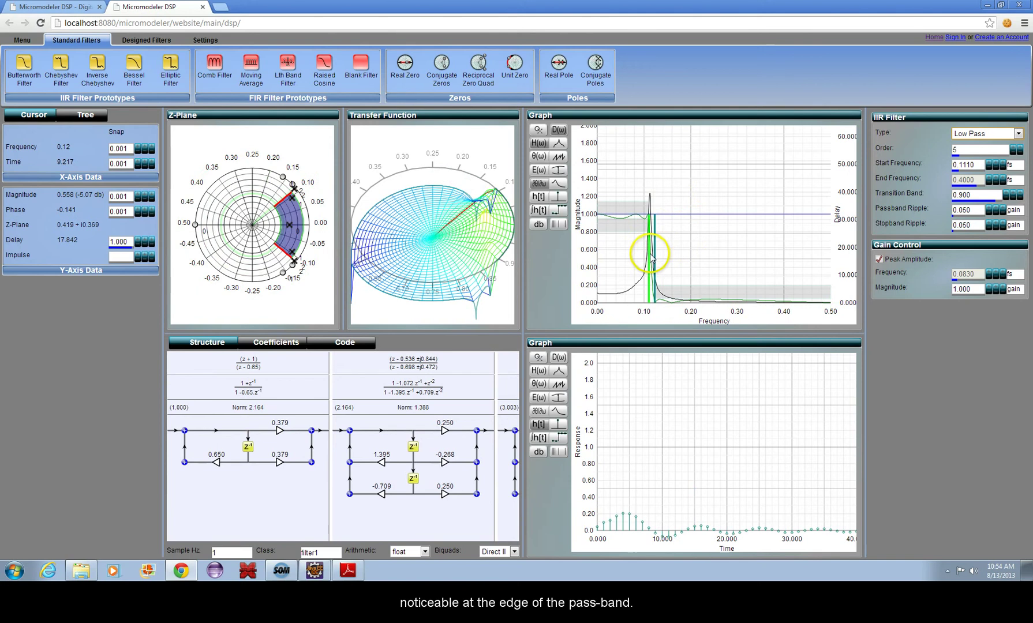
{"action": "left_click_drag", "start_coordinate": [662, 257], "coordinate": [676, 258]}
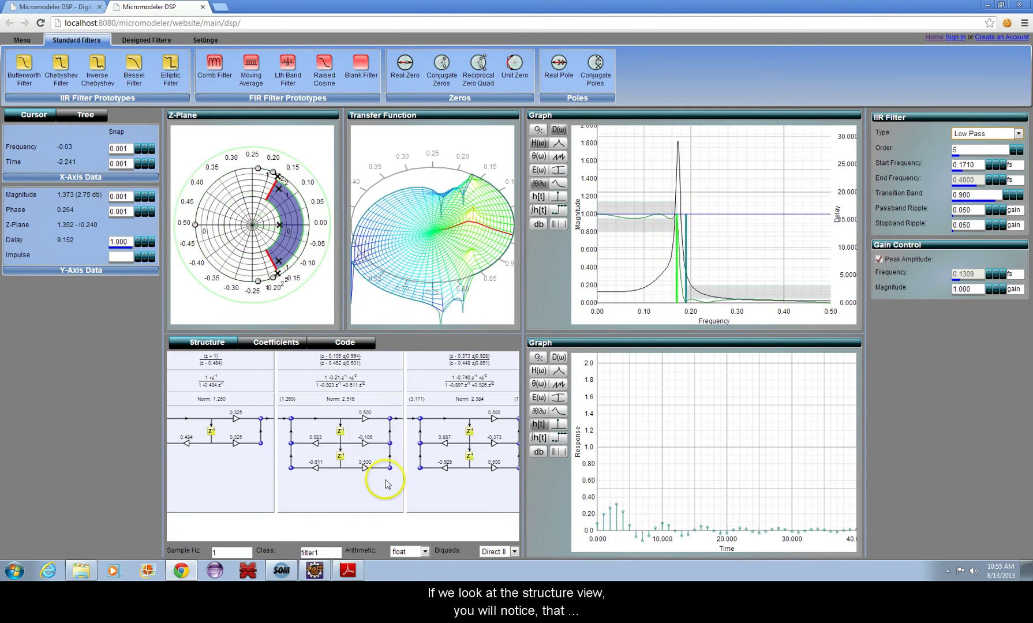
Step: Examine how the Elliptic filter's structure diagram is split into separate biquad sections
{"action": "scroll", "coordinate": [385, 480], "scroll_direction": "down", "scroll_amount": 1}
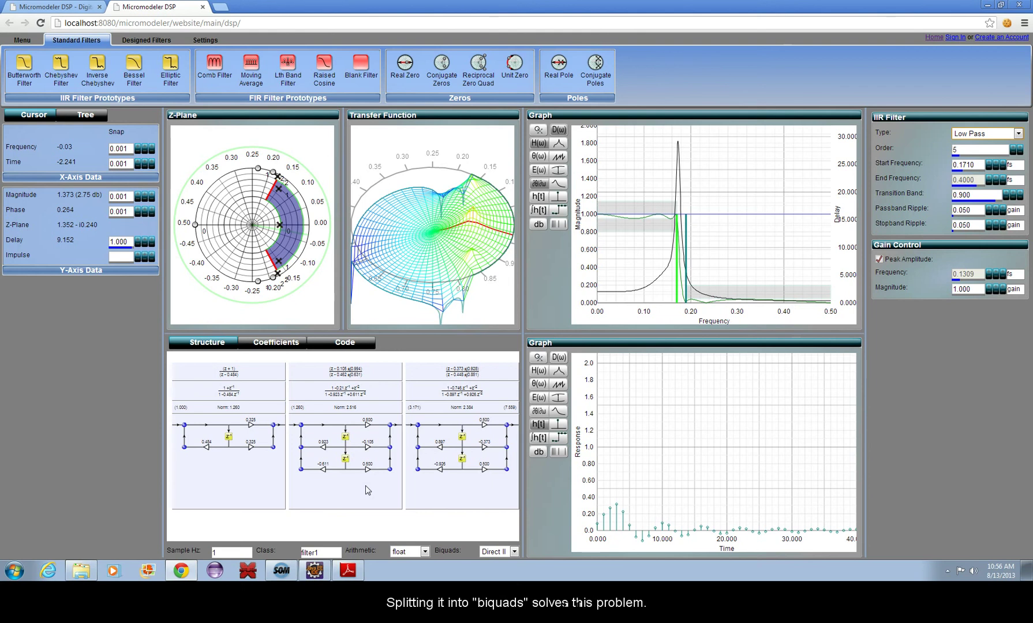
{"action": "left_click", "coordinate": [232, 513]}
{"action": "left_click", "coordinate": [359, 515]}
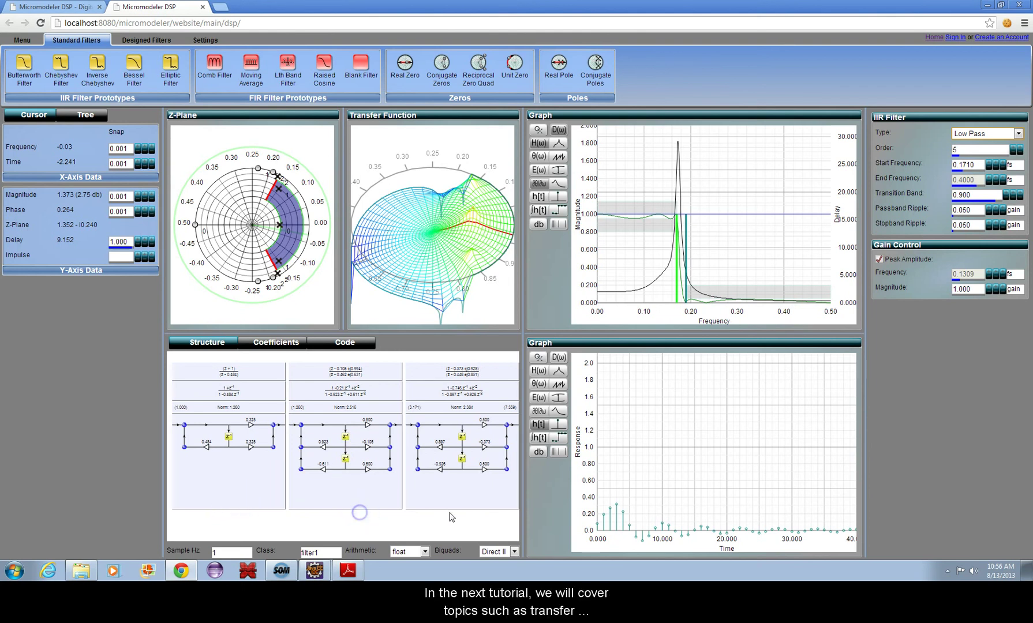